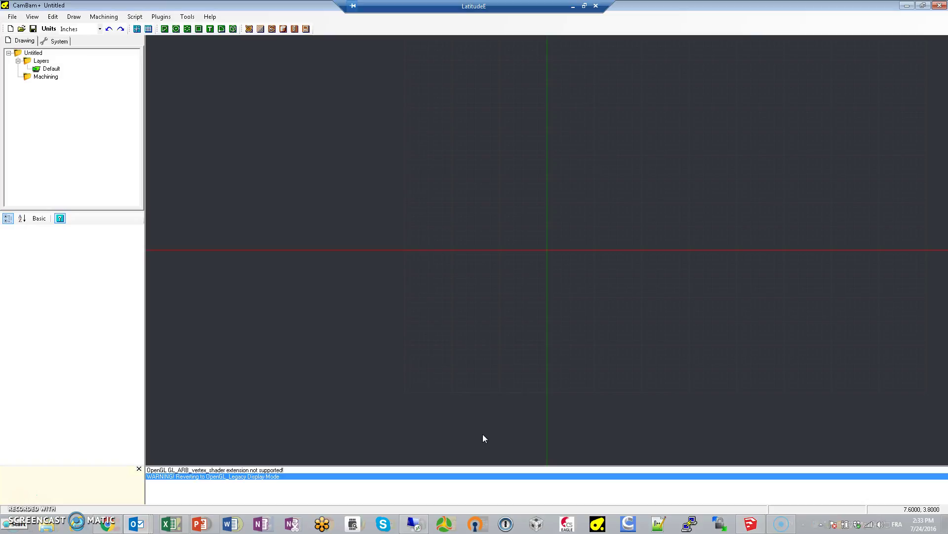
# Step: Inspect the Mach3-CutViewer post processor's Start Cut M11P3 and End Cut M10P3 laser commands
pyautogui.click(545, 255)
pyautogui.click(58, 41)
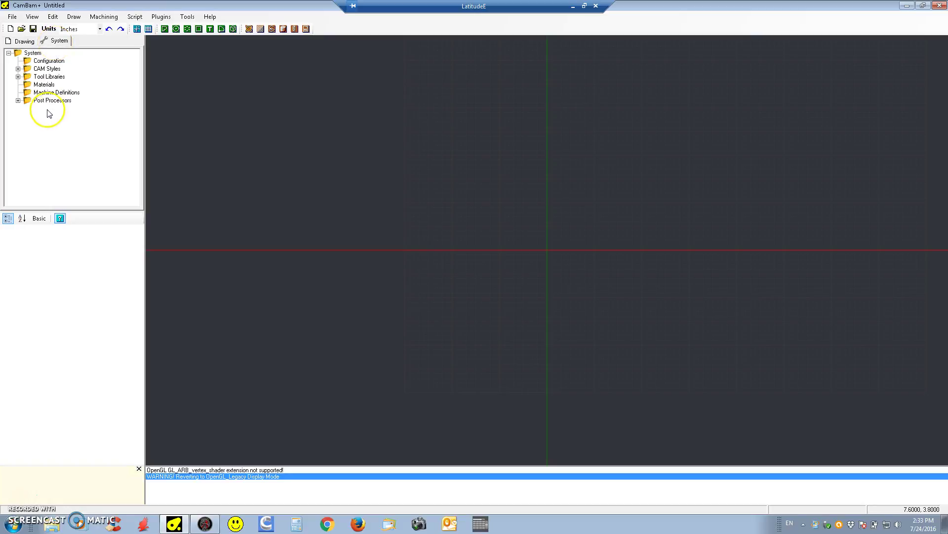
pyautogui.click(31, 102)
pyautogui.click(18, 101)
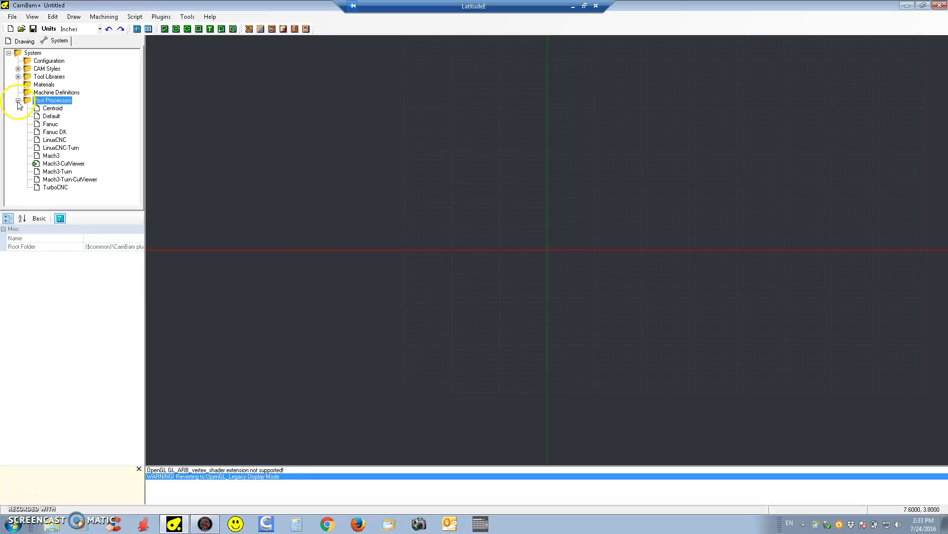
pyautogui.click(53, 169)
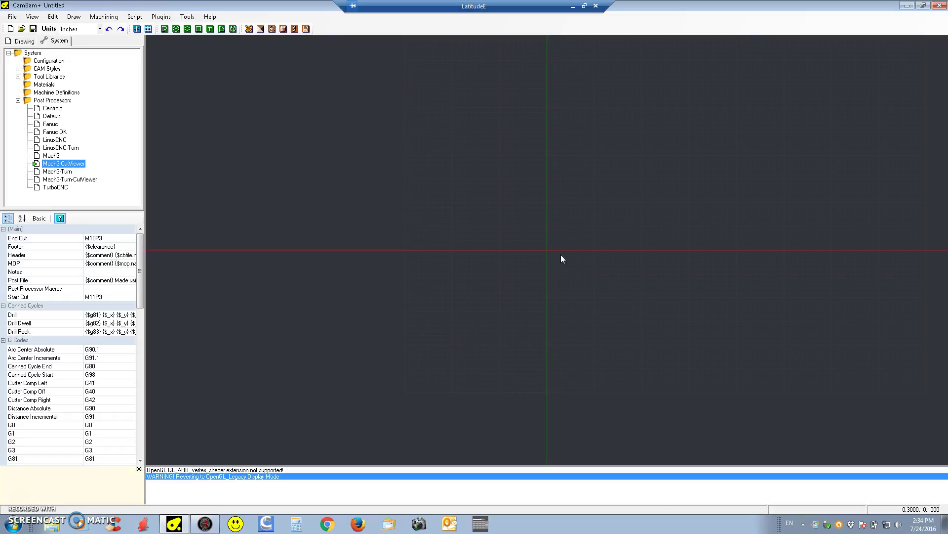
pyautogui.click(18, 101)
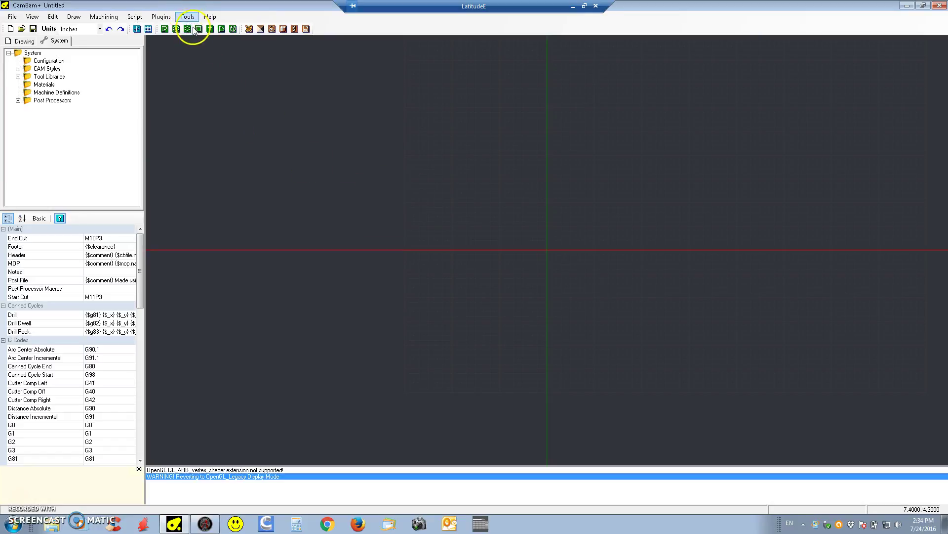
# Step: Draw a rectangle from the origin 0,0 to the opposite corner at 1,1 inches
pyautogui.click(15, 42)
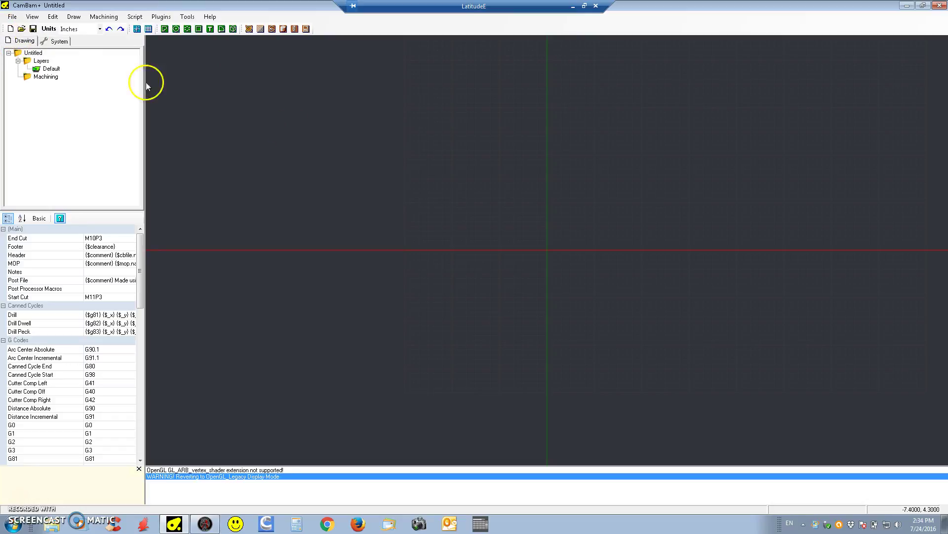
pyautogui.click(198, 28)
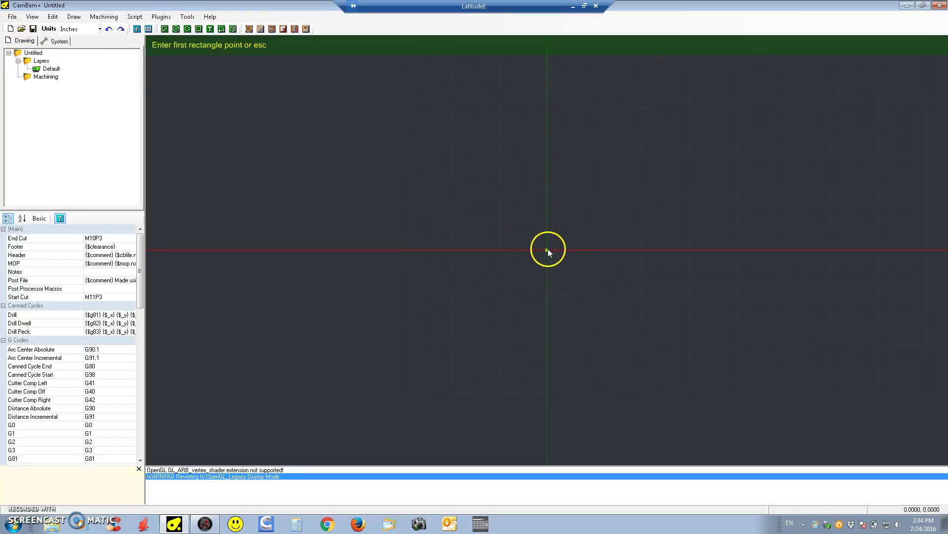
pyautogui.click(547, 249)
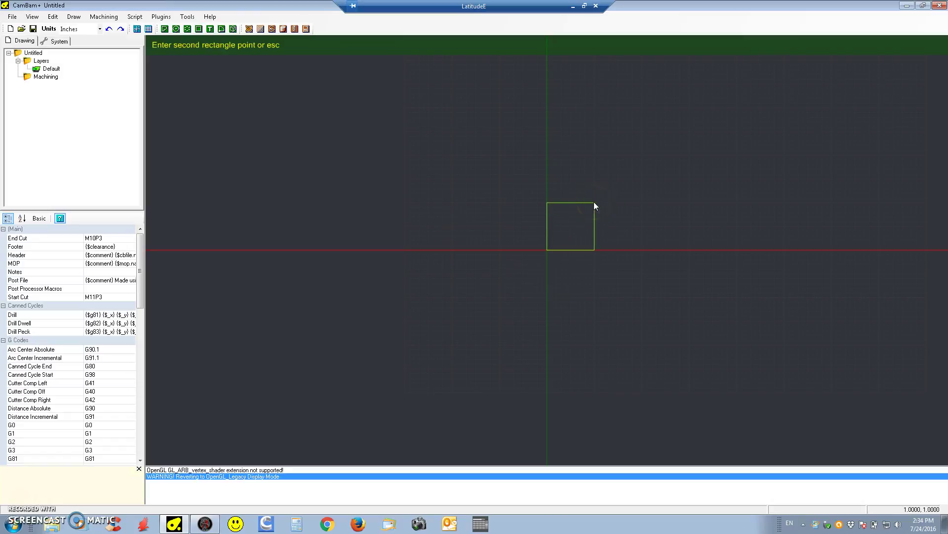
pyautogui.click(594, 202)
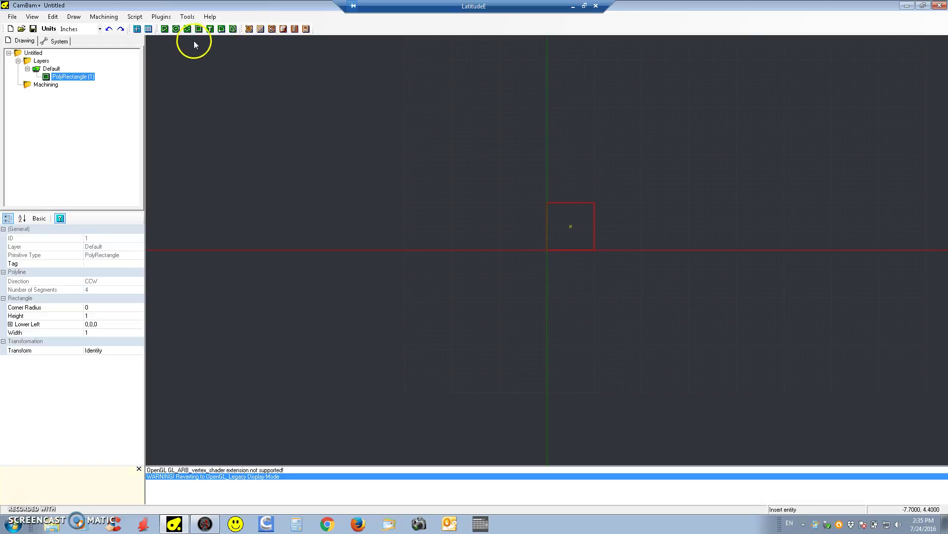
# Step: Select PolyRectangle (1) and add an outside Profile1 operation under Machining/Part1
pyautogui.click(199, 29)
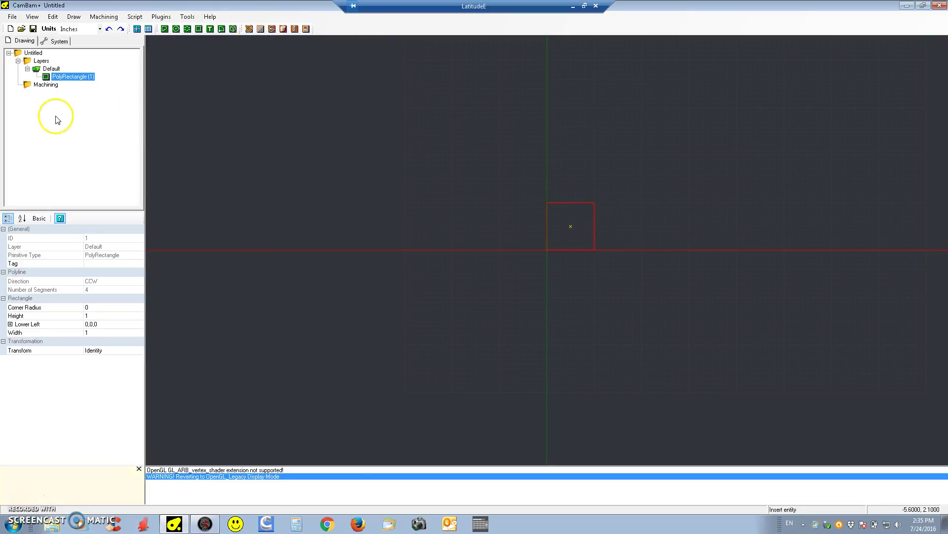
pyautogui.click(388, 197)
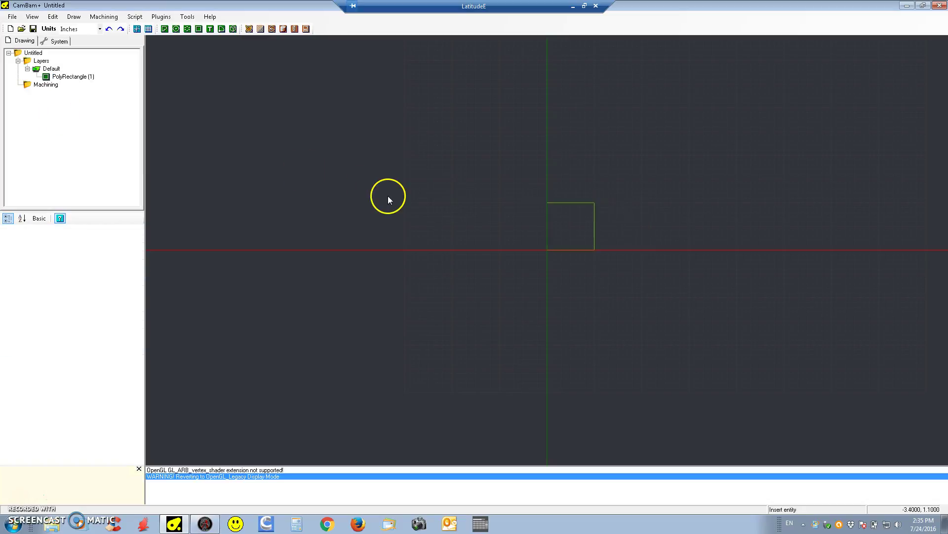
pyautogui.click(61, 77)
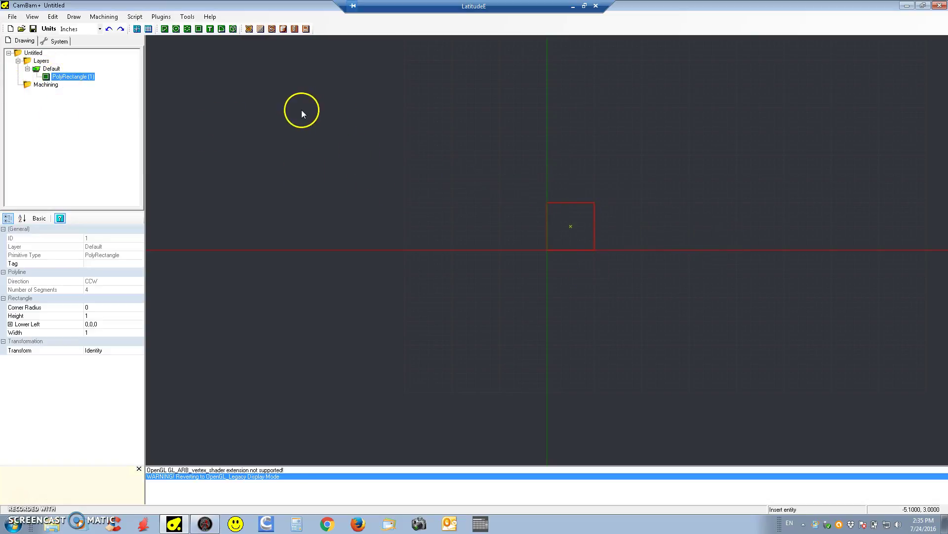
pyautogui.click(250, 29)
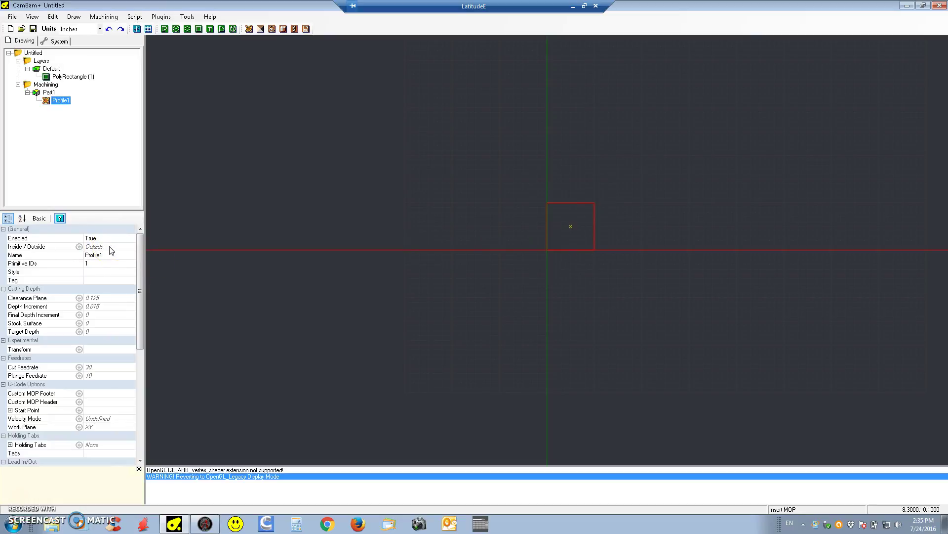
# Step: Enter a Target Depth of -0.001 and change Profile1's Cut Feedrate from 30 to 5
pyautogui.click(95, 335)
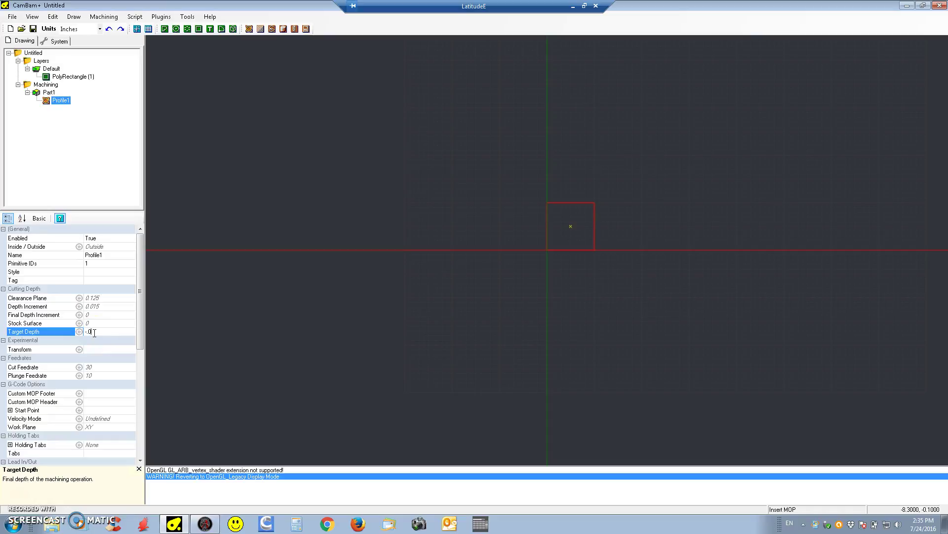
pyautogui.write('-.0001')
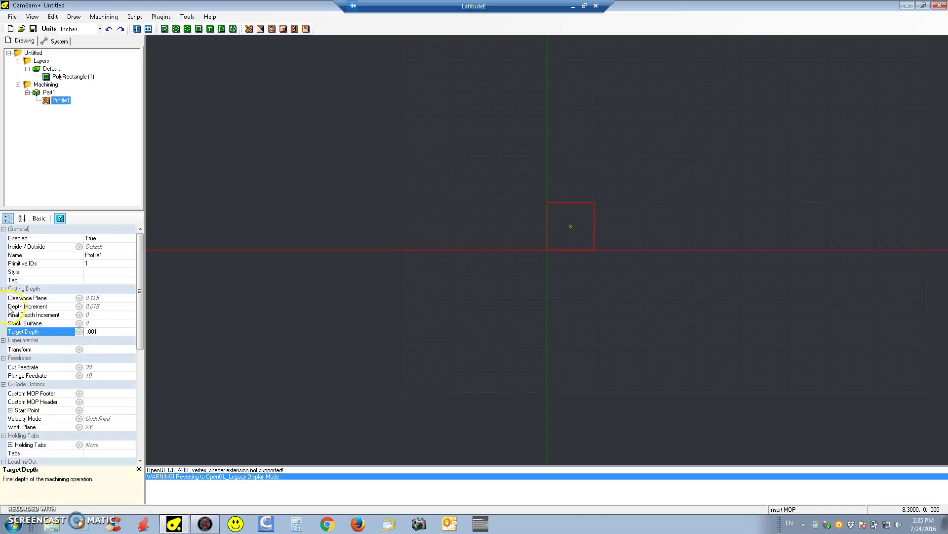
pyautogui.click(105, 306)
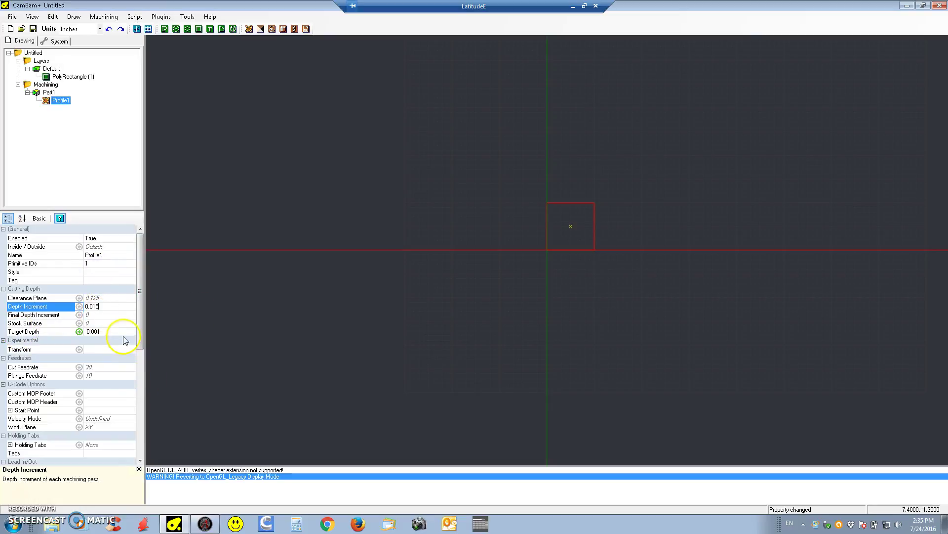
pyautogui.click(102, 366)
pyautogui.doubleClick(103, 367)
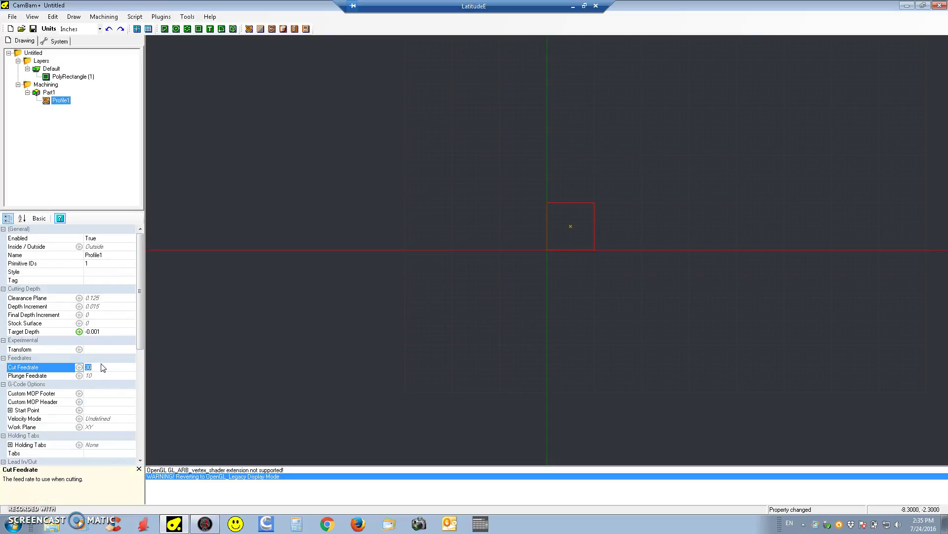
pyautogui.write('5')
pyautogui.moveTo(144, 322); pyautogui.dragTo(142, 243)
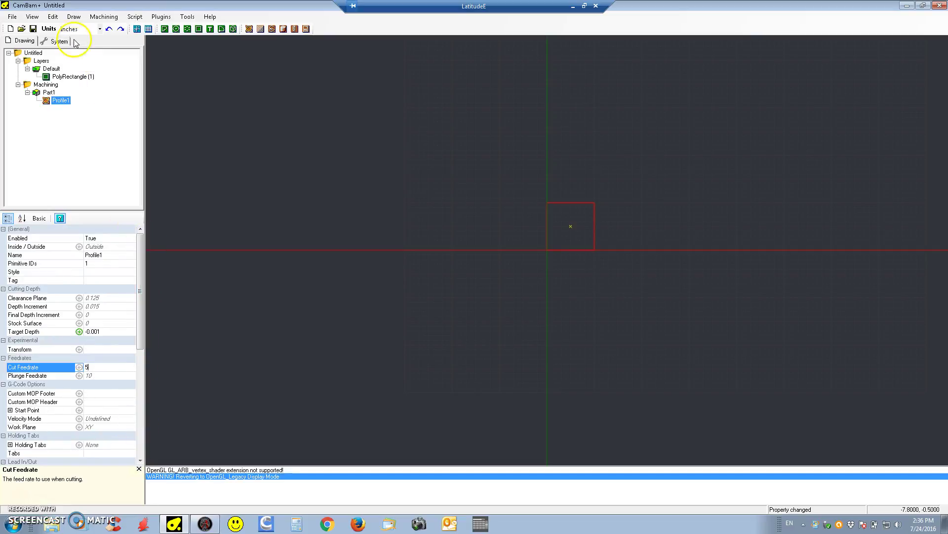
# Step: Generate the profile toolpath and orbit the view to see the square in 3D
pyautogui.click(106, 18)
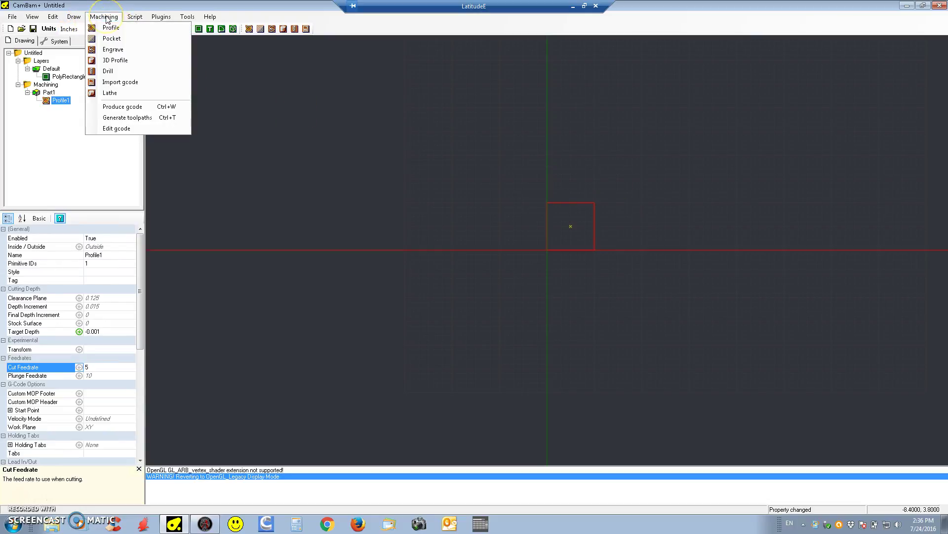
pyautogui.click(114, 117)
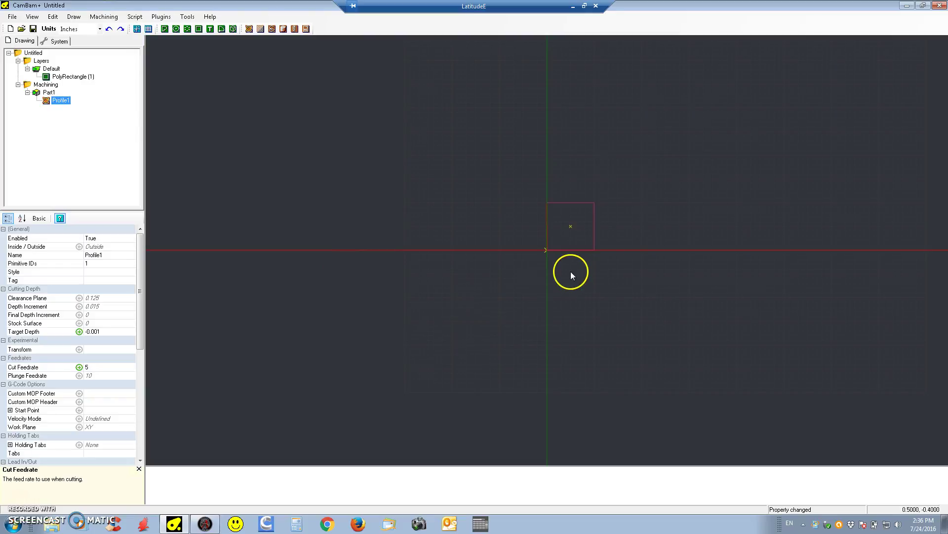
pyautogui.scroll(2, 570, 271)
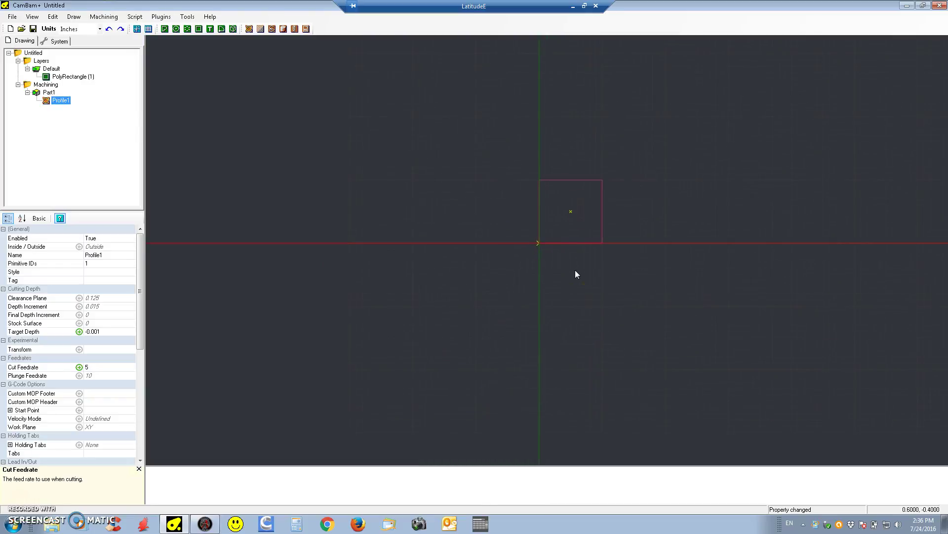
pyautogui.scroll(1, 568, 258)
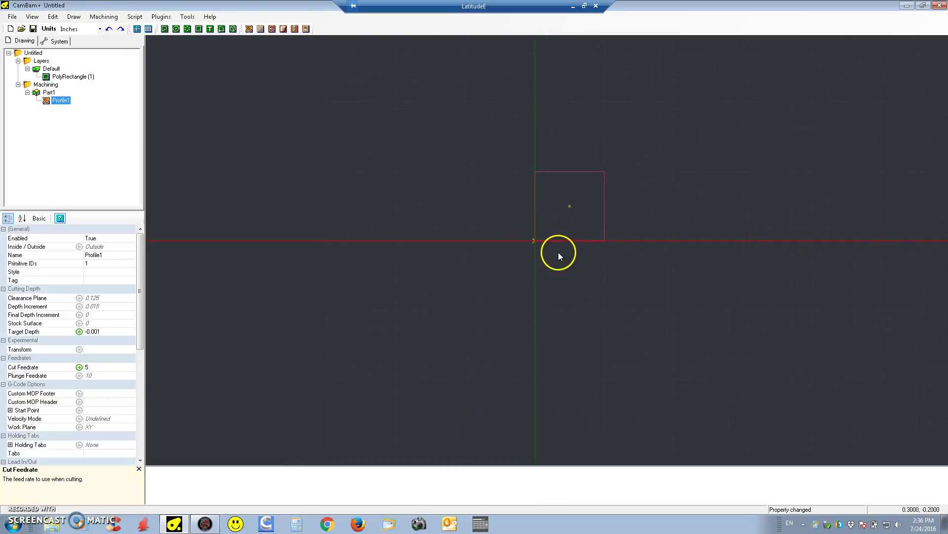
pyautogui.scroll(1, 553, 242)
pyautogui.keyDown('alt'); pyautogui.moveTo(549, 248); pyautogui.dragTo(574, 217); pyautogui.keyUp('alt')
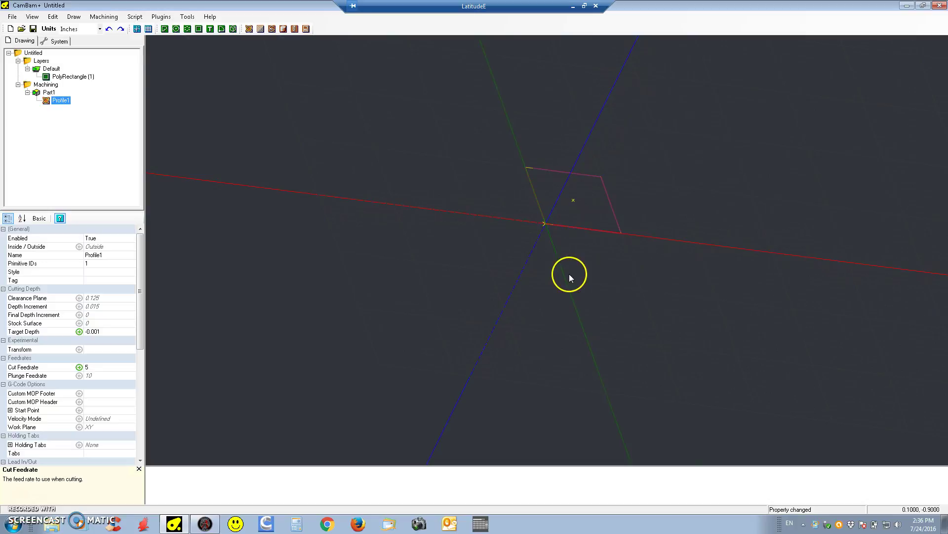
# Step: Produce the G-code and save it as Trashme
pyautogui.click(104, 17)
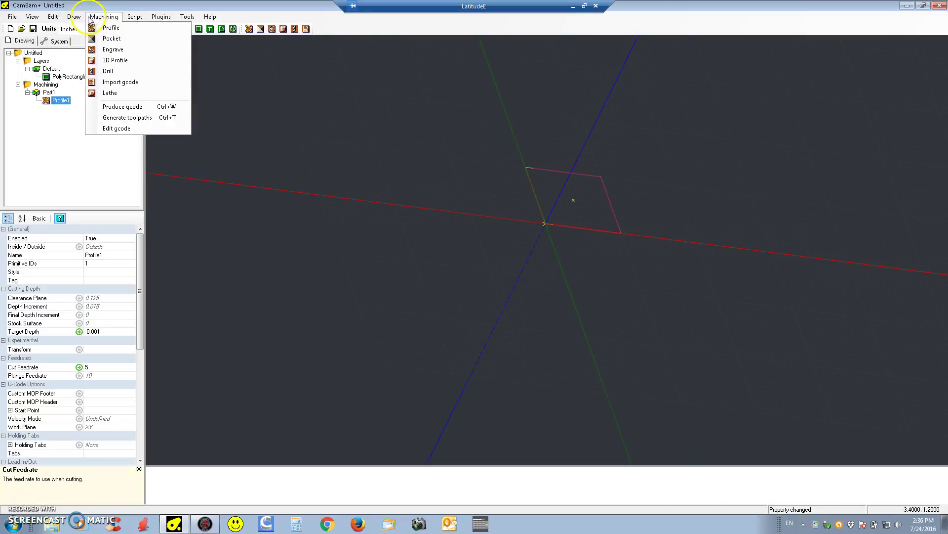
pyautogui.click(123, 106)
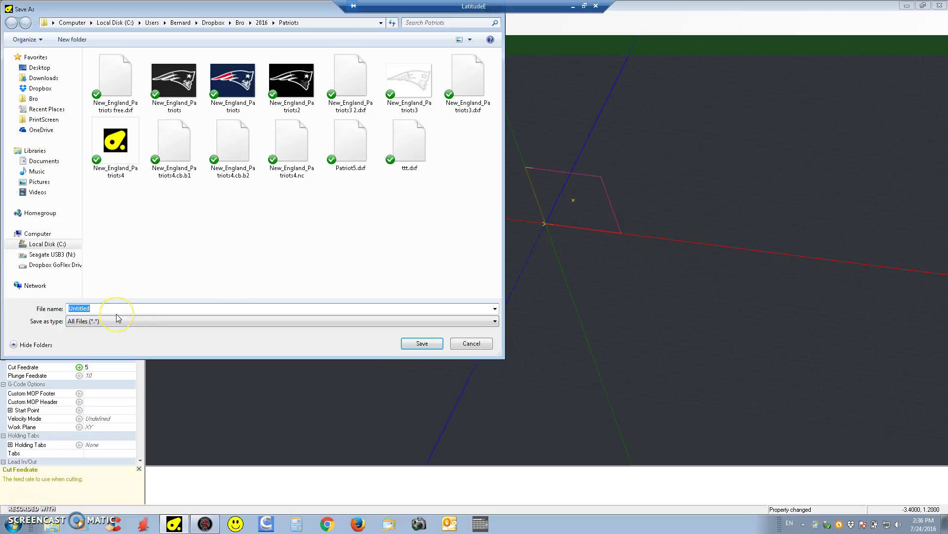
pyautogui.write('Trashme')
pyautogui.click(417, 345)
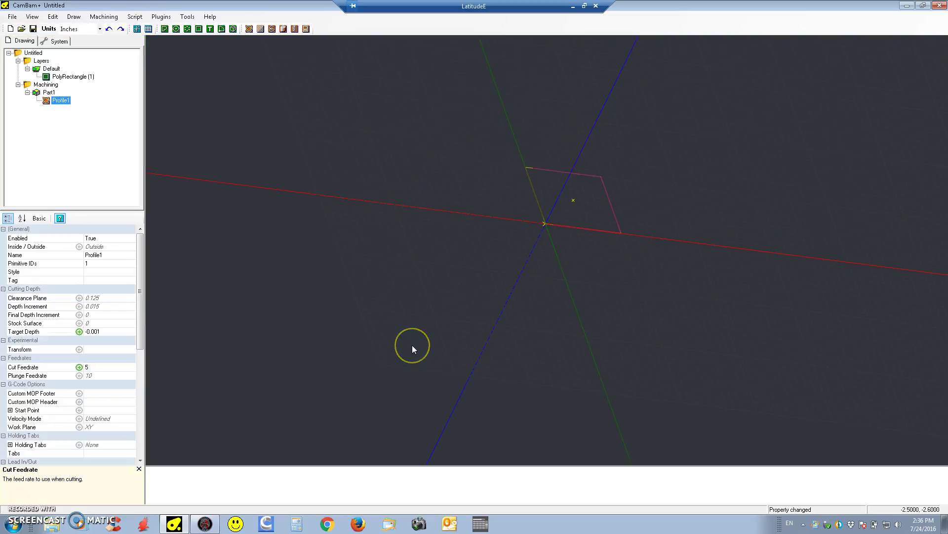
# Step: Look over the Bro\2016 folder's files in Explorer, then go back to CamBam+
pyautogui.click(52, 528)
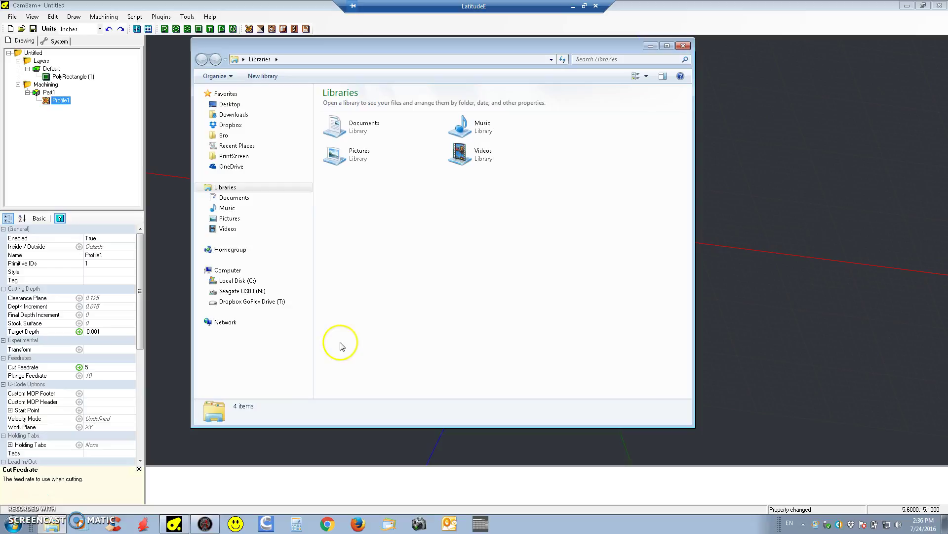
pyautogui.click(225, 139)
pyautogui.doubleClick(340, 302)
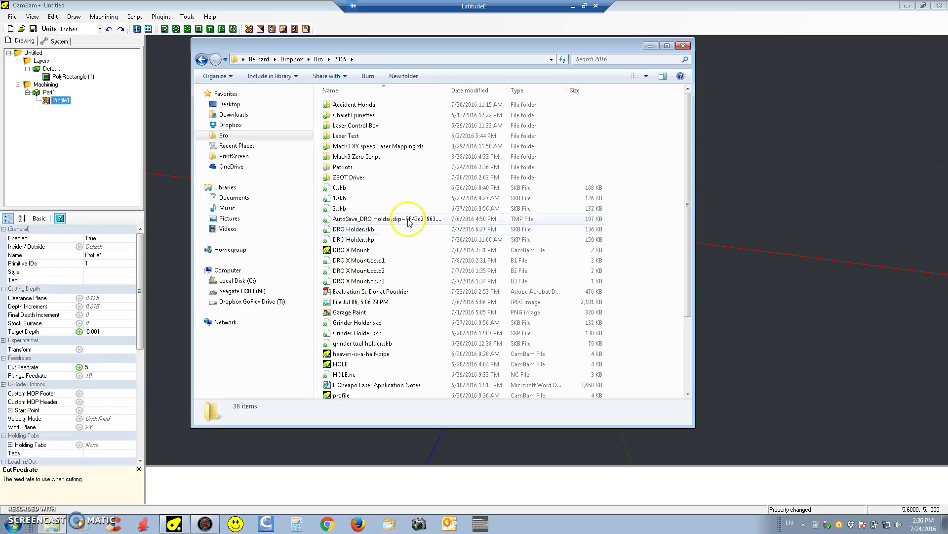
pyautogui.scroll(-3, 410, 227)
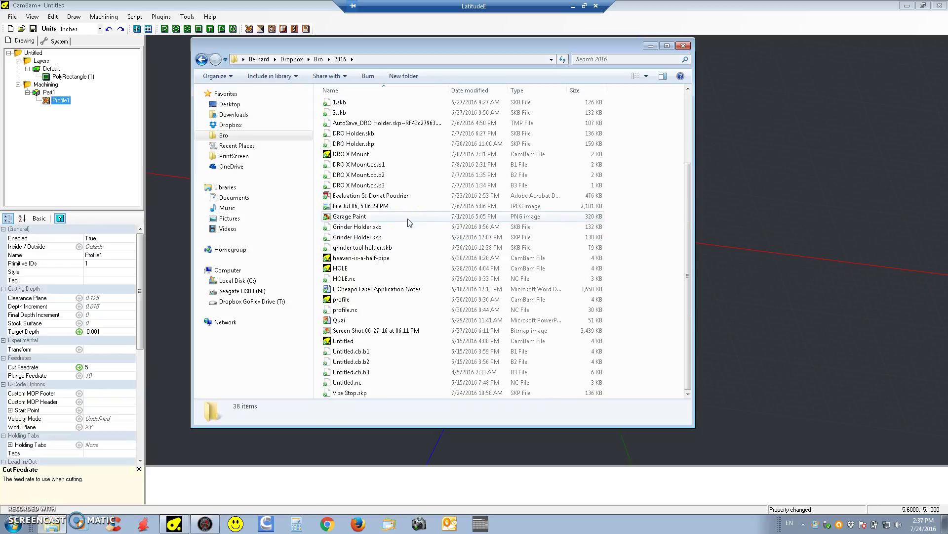
pyautogui.click(799, 217)
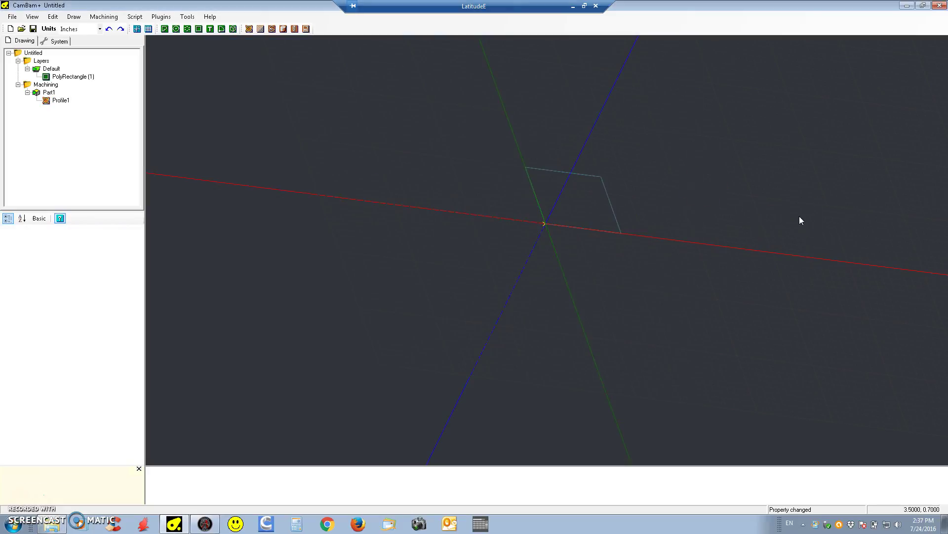
# Step: Save the drawing as Trashme in the 2016 folder
pyautogui.click(11, 19)
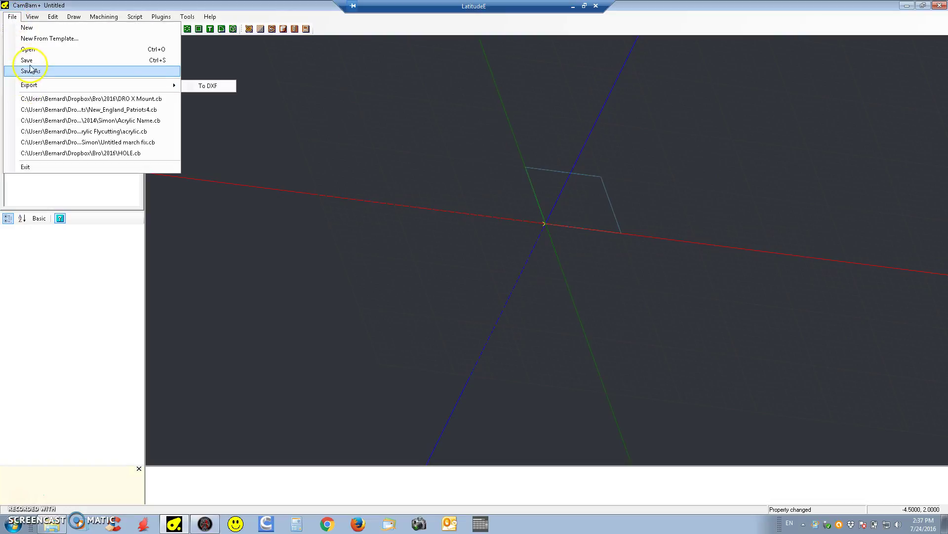
pyautogui.click(32, 71)
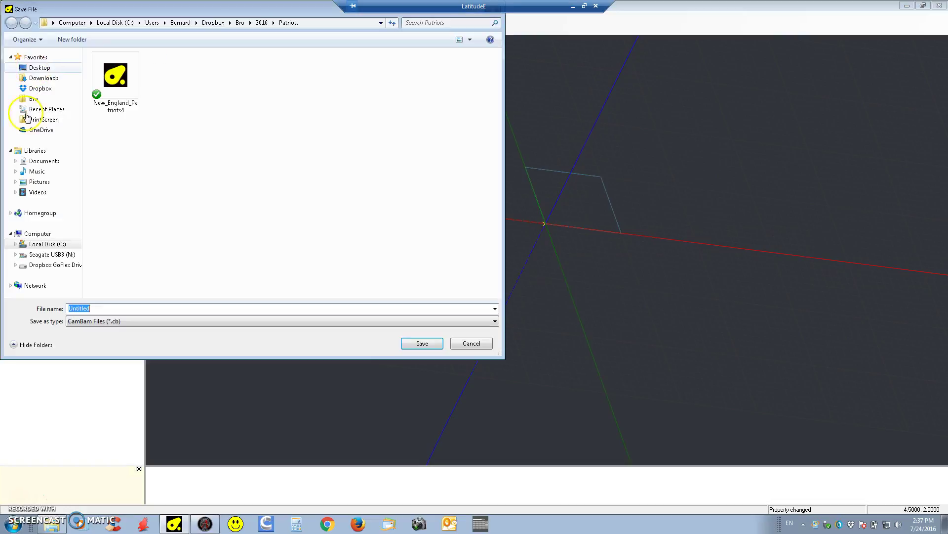
pyautogui.click(261, 23)
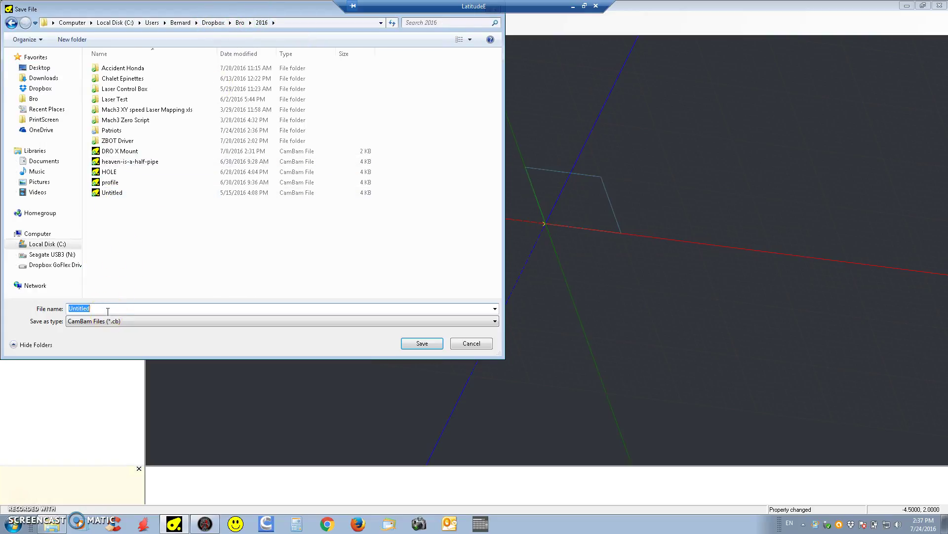
pyautogui.write('Trashme')
pyautogui.click(422, 343)
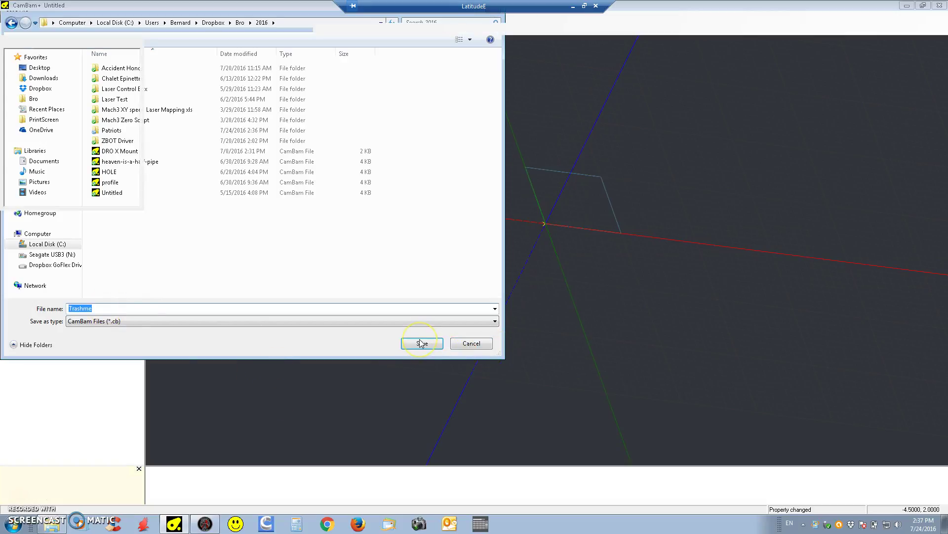
# Step: Regenerate the G-code, overwriting the existing Trashme.nc
pyautogui.click(104, 18)
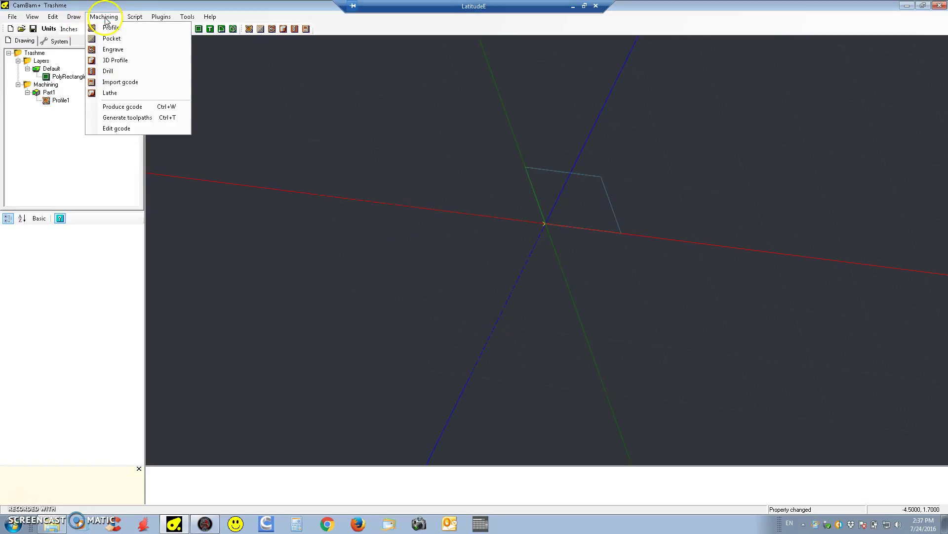
pyautogui.click(111, 107)
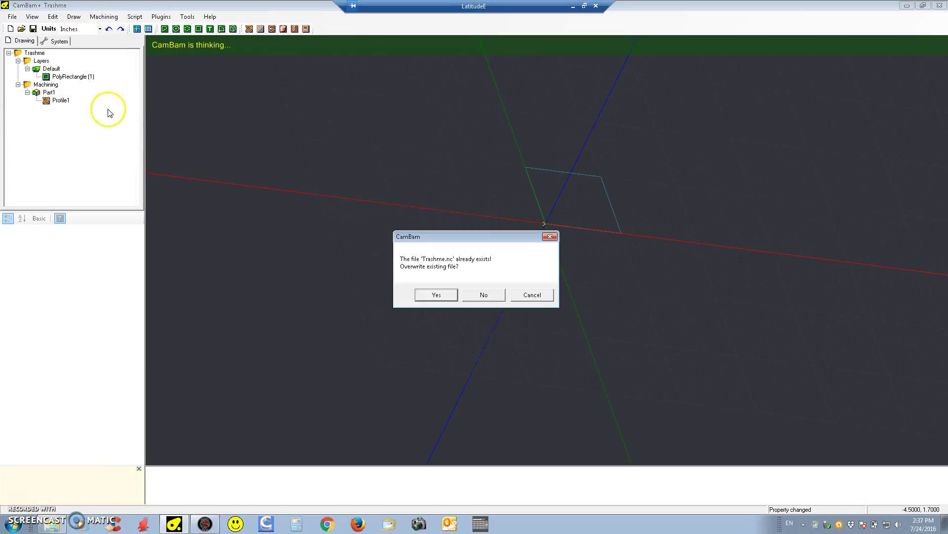
pyautogui.click(437, 294)
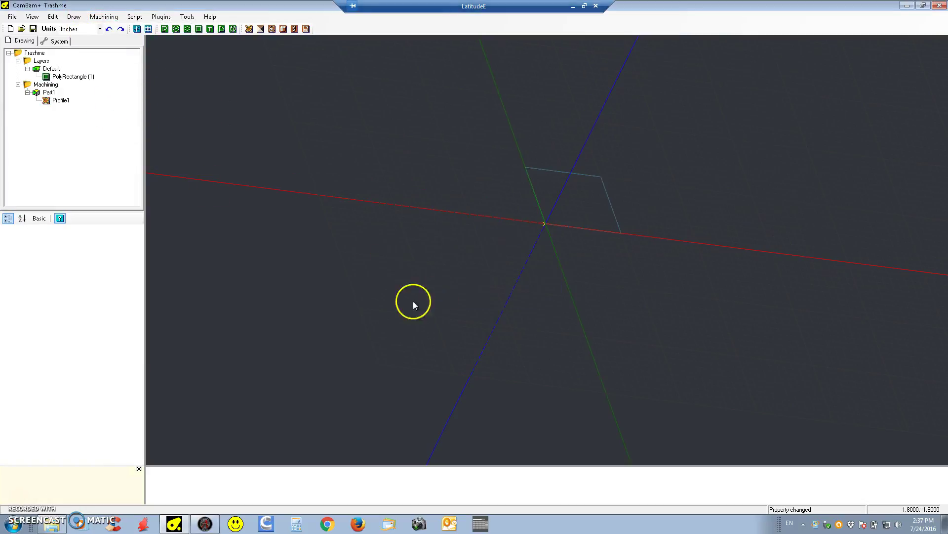
# Step: Find the Trashme files in the 2016 folder listing, then close the Explorer window
pyautogui.click(51, 523)
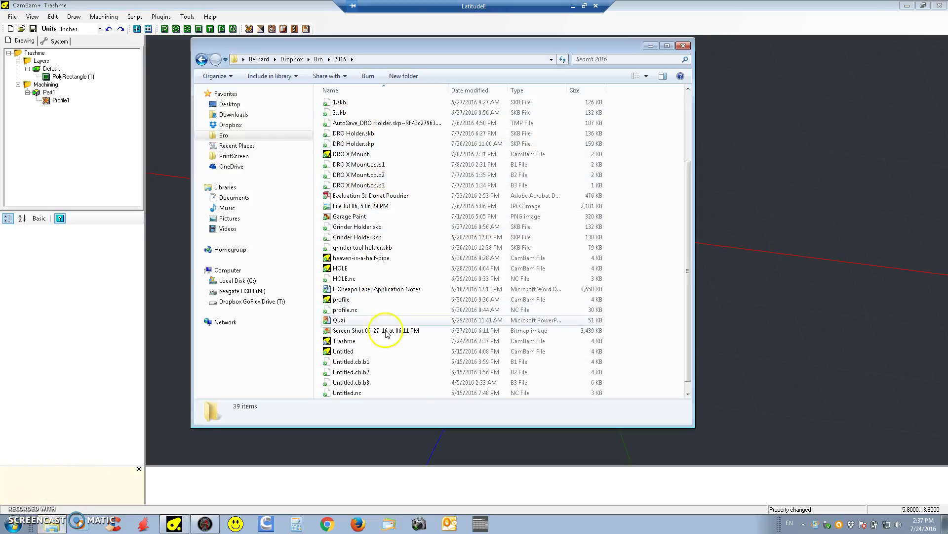
pyautogui.scroll(-1, 387, 334)
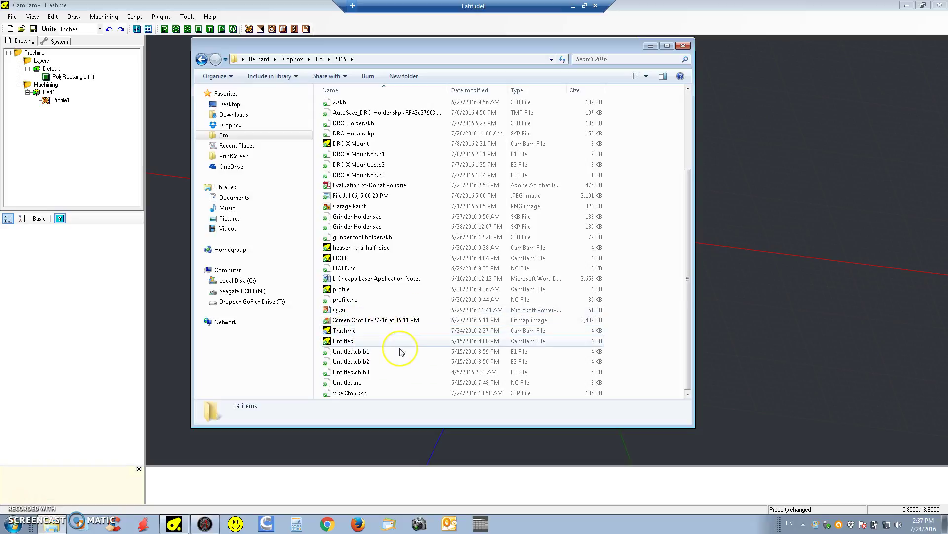
pyautogui.scroll(3, 398, 348)
pyautogui.scroll(1, 402, 352)
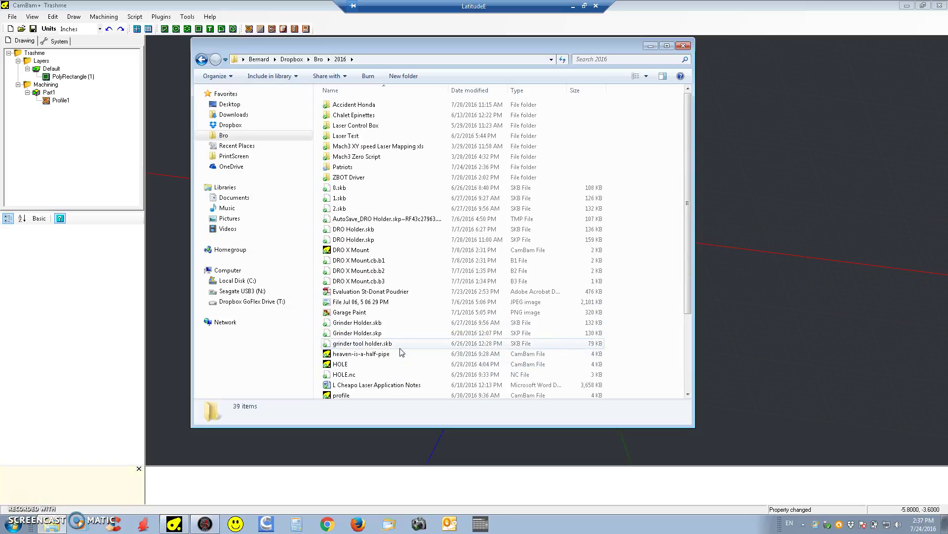
pyautogui.scroll(-4, 401, 351)
pyautogui.click(616, 376)
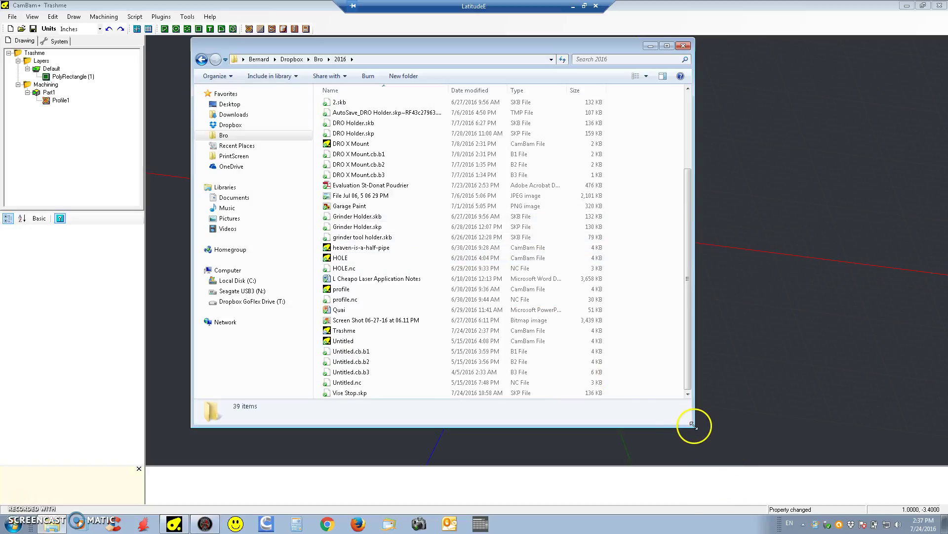
pyautogui.click(684, 45)
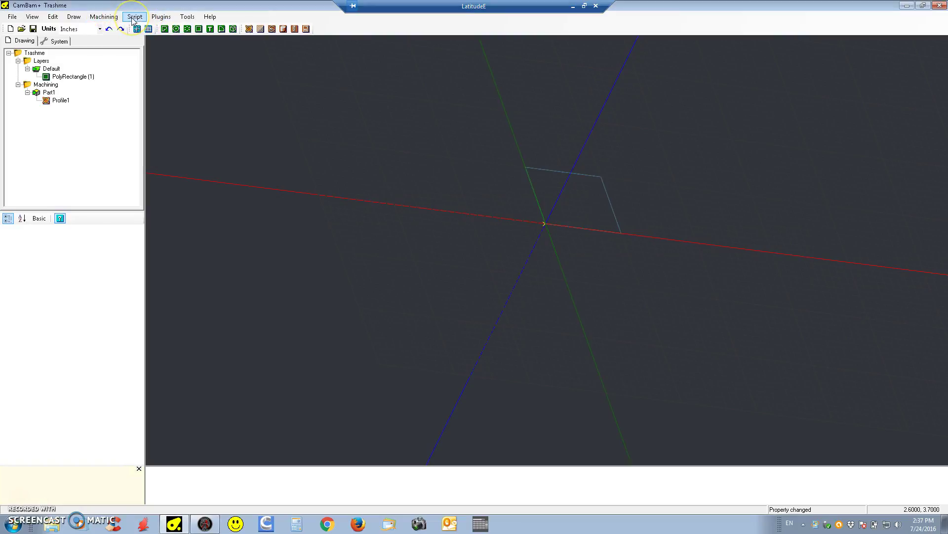
# Step: Browse the menus, then run Tools > Simulate with CutViewer Mill on the Trashme G-code
pyautogui.click(51, 18)
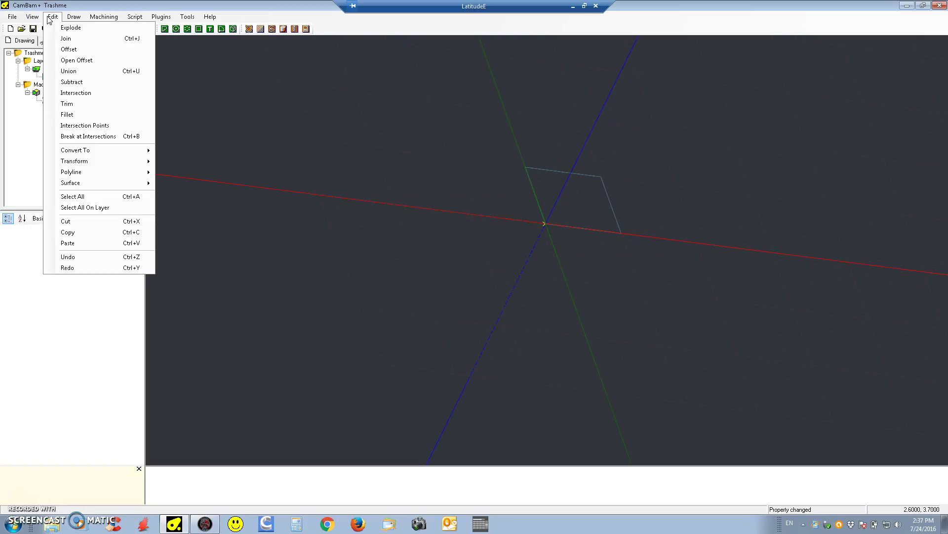
pyautogui.click(32, 17)
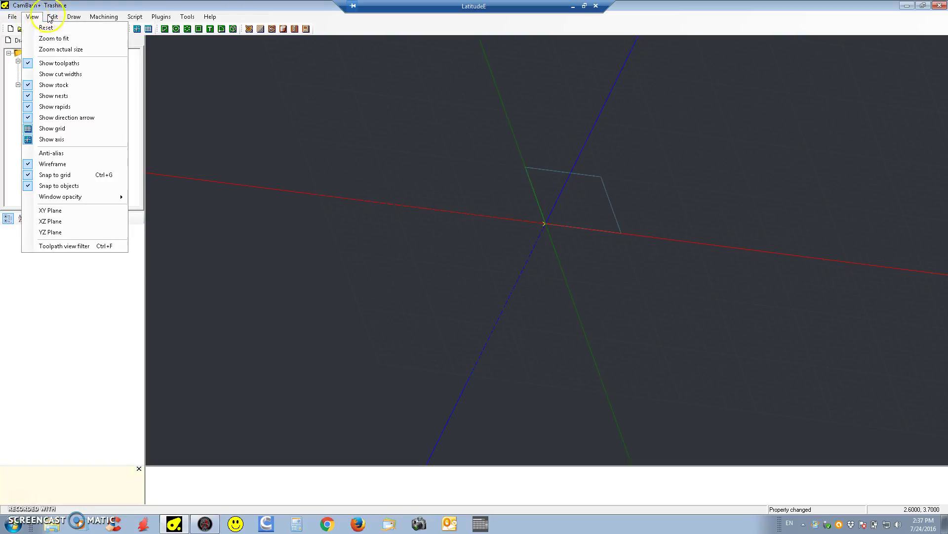
pyautogui.click(32, 17)
pyautogui.click(104, 16)
pyautogui.click(142, 17)
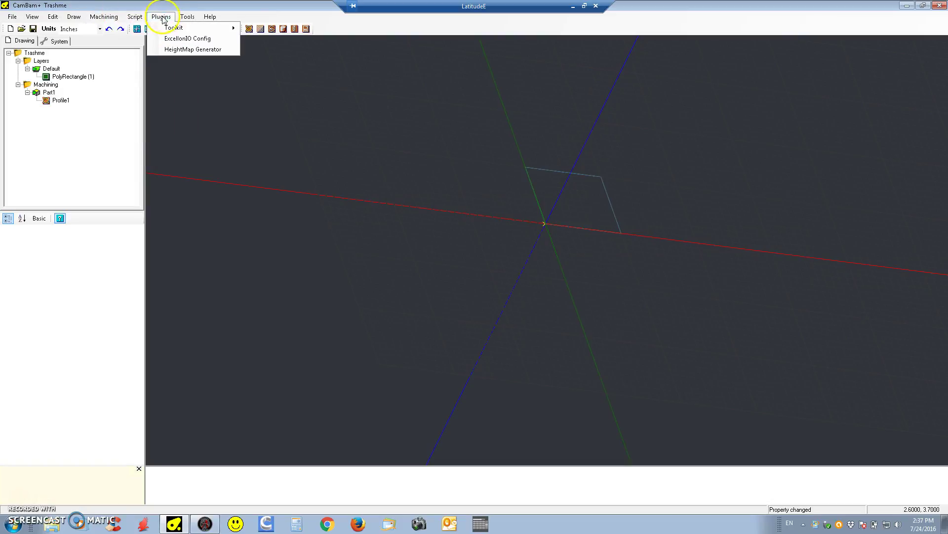
pyautogui.moveTo(186, 20)
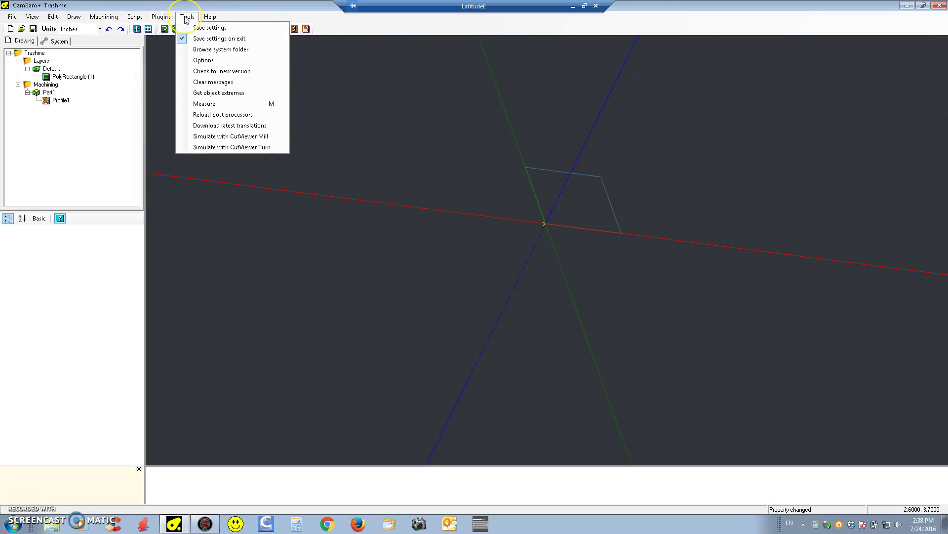
pyautogui.click(165, 19)
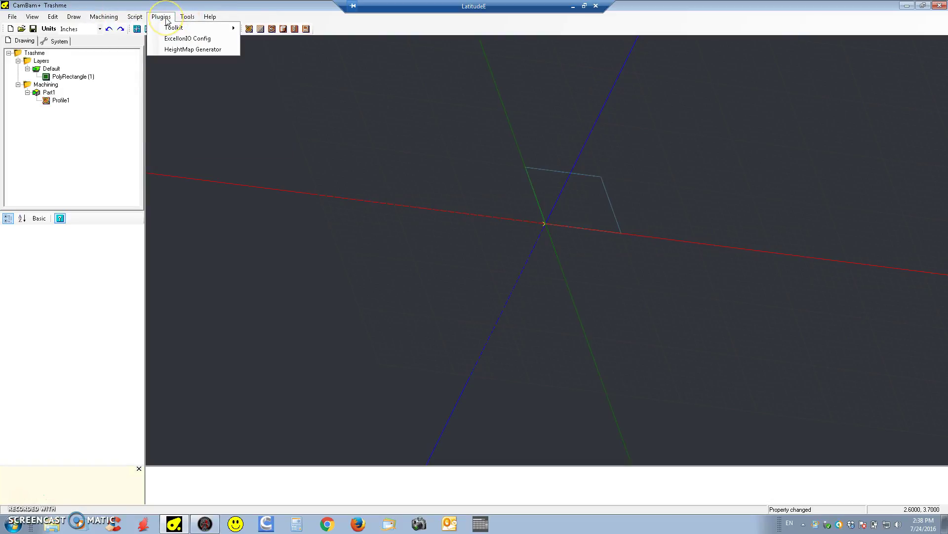
pyautogui.click(188, 18)
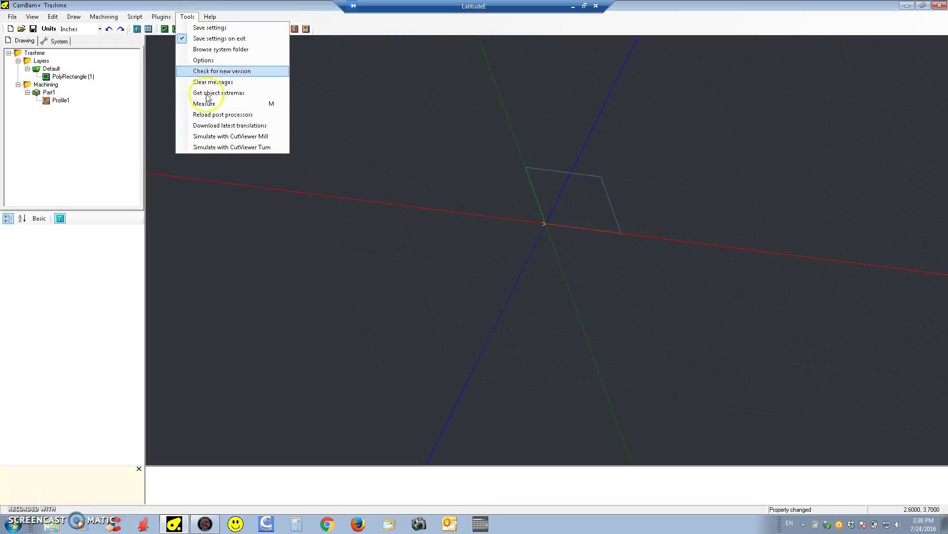
pyautogui.moveTo(229, 150); pyautogui.dragTo(237, 141)
pyautogui.click(237, 142)
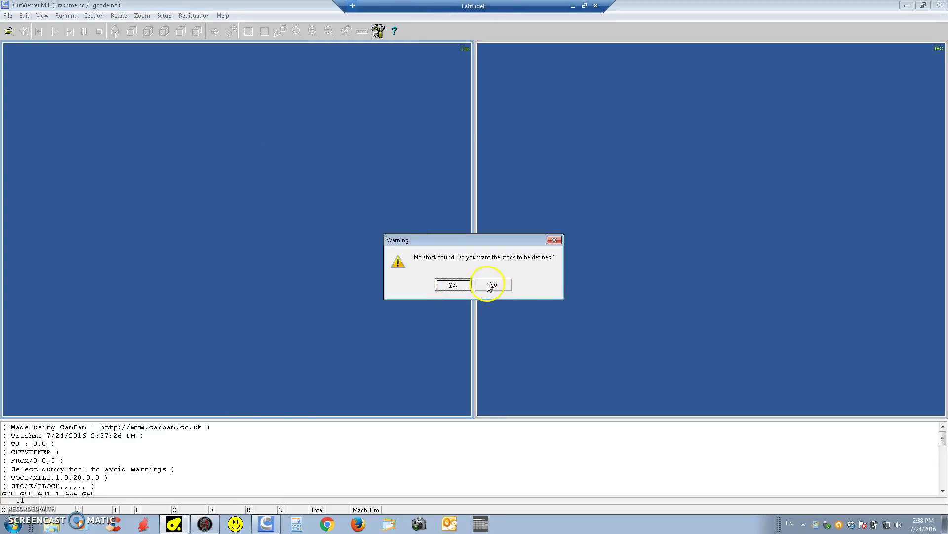
# Step: Agree to define stock and accept the 2.2 × 2.2 × 0.601 block
pyautogui.click(464, 284)
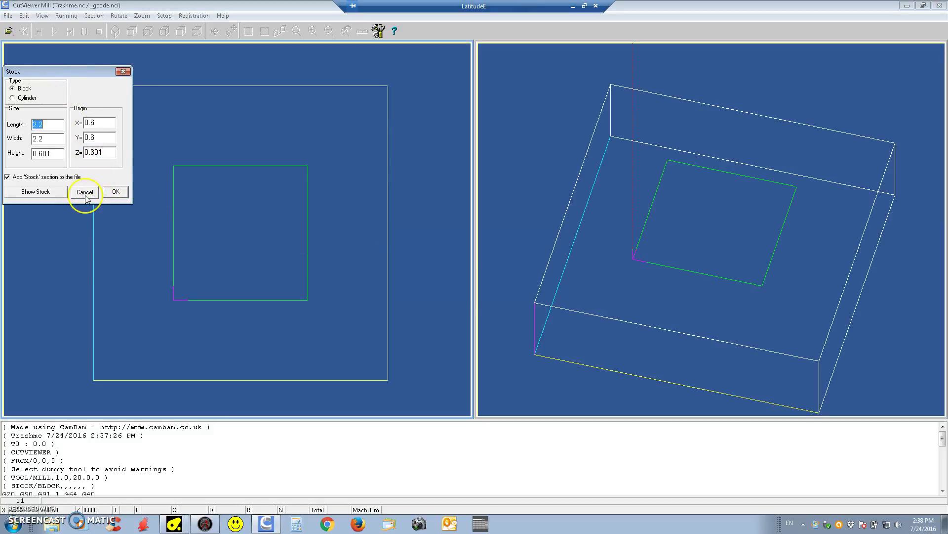
pyautogui.click(115, 191)
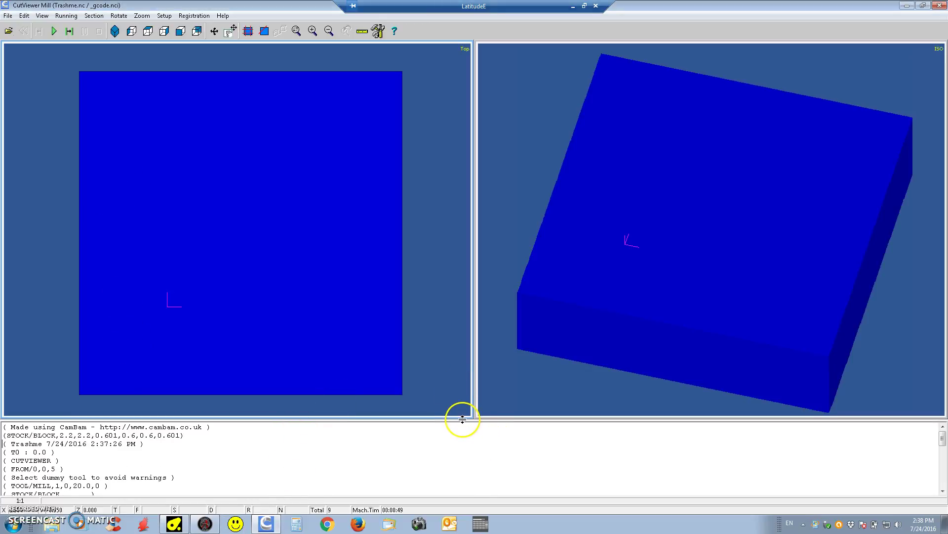
# Step: Enlarge the G-code pane and highlight the M11P3 laser-on line
pyautogui.moveTo(461, 419); pyautogui.dragTo(435, 205)
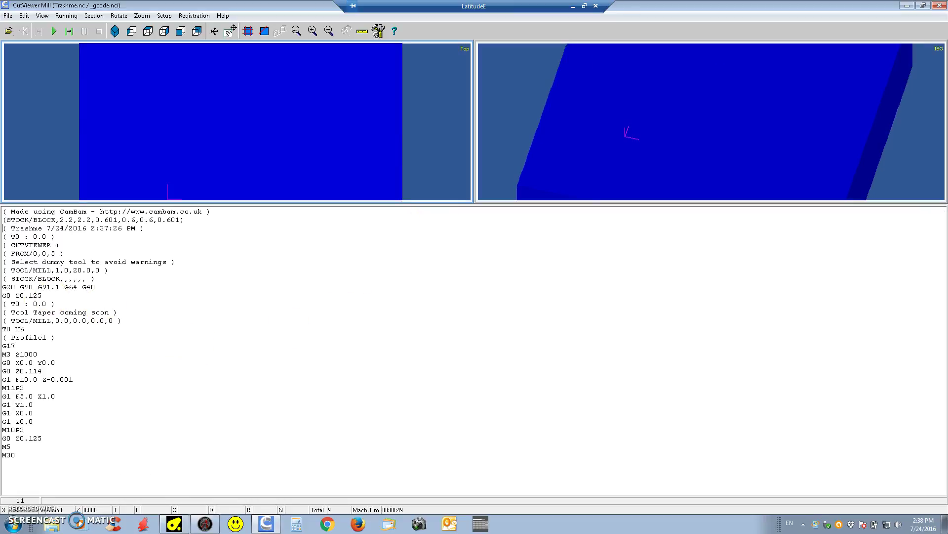
pyautogui.click(18, 278)
pyautogui.click(31, 438)
pyautogui.click(27, 388)
pyautogui.moveTo(27, 387); pyautogui.dragTo(2, 388)
# Step: Highlight the M10P3 laser-off line, then the M11P3 laser-on command again
pyautogui.click(31, 429)
pyautogui.hotkey('shift', 'Home')
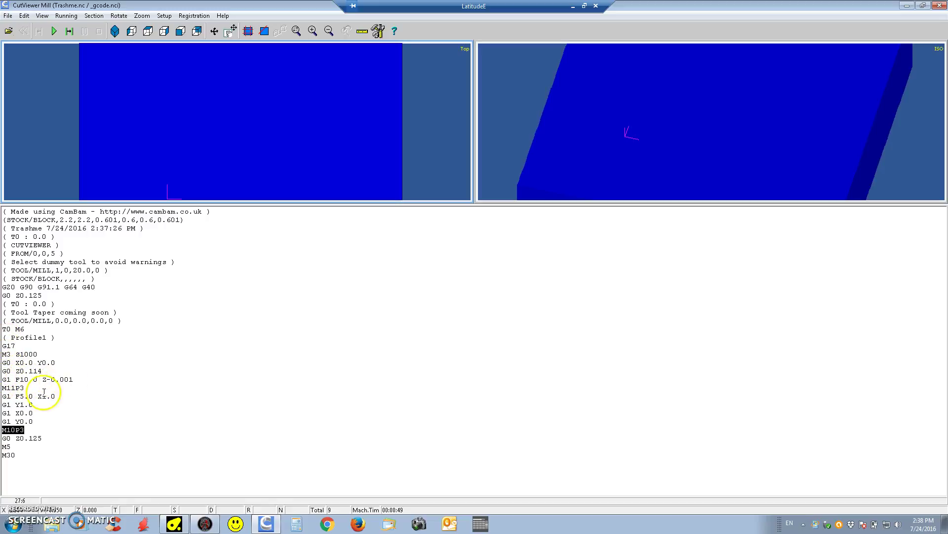
pyautogui.moveTo(3, 387); pyautogui.dragTo(27, 387)
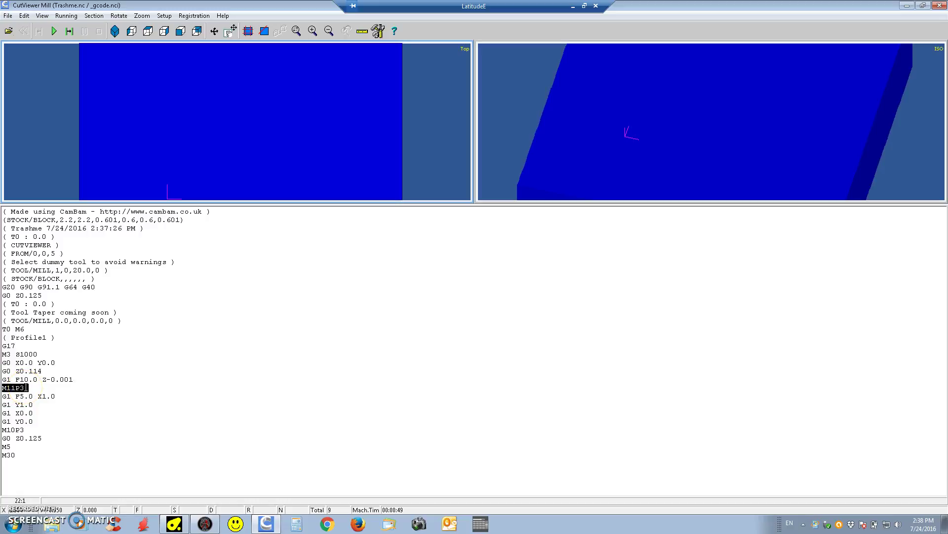
pyautogui.click(15, 395)
pyautogui.click(26, 429)
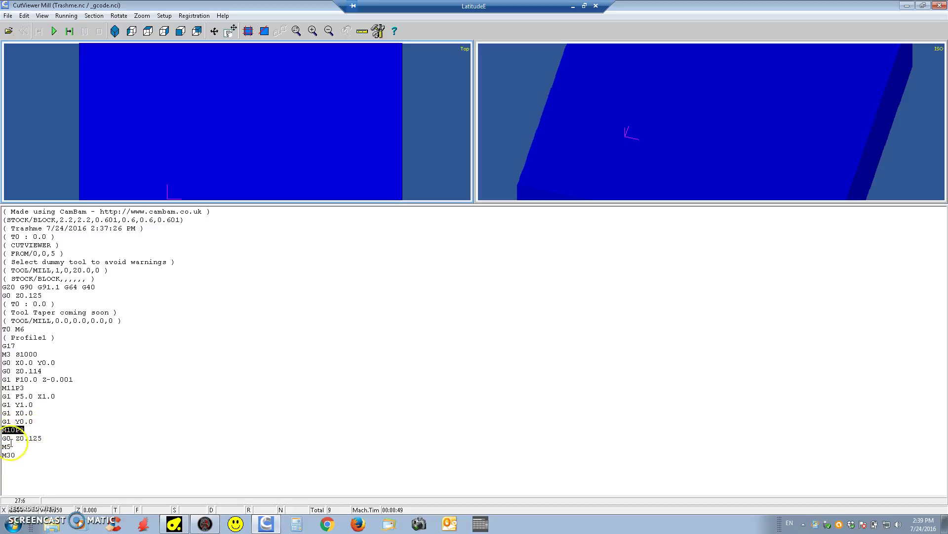
pyautogui.click(43, 438)
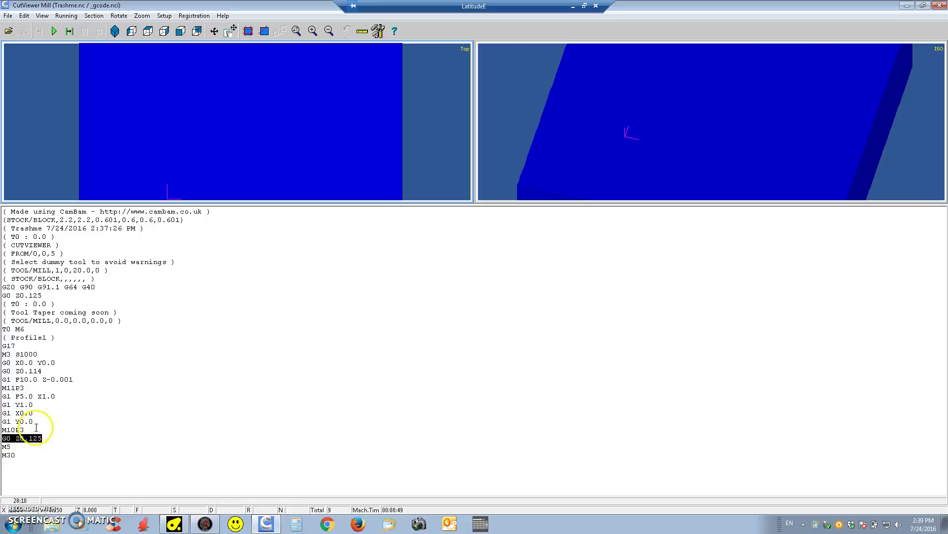
pyautogui.moveTo(4, 413); pyautogui.dragTo(4, 354)
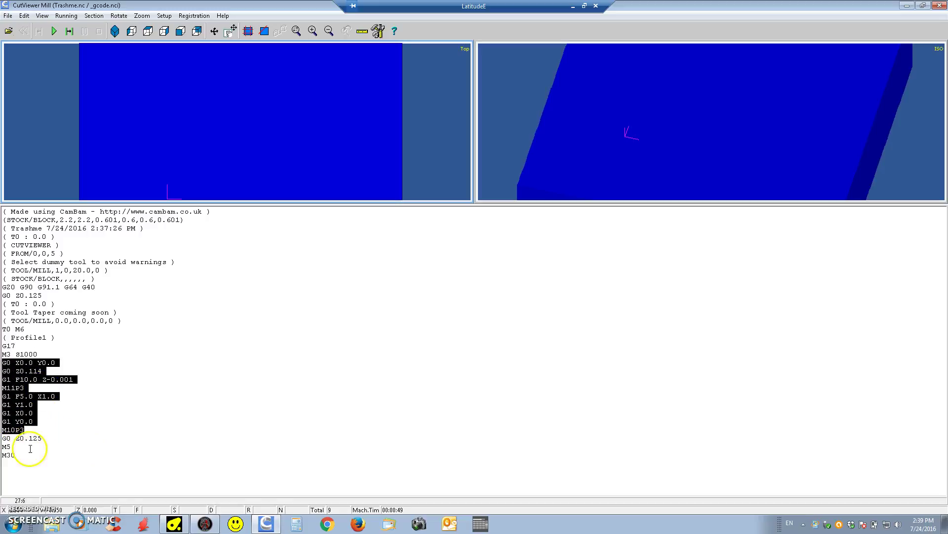
pyautogui.click(43, 438)
pyautogui.moveTo(16, 454); pyautogui.dragTo(98, 337)
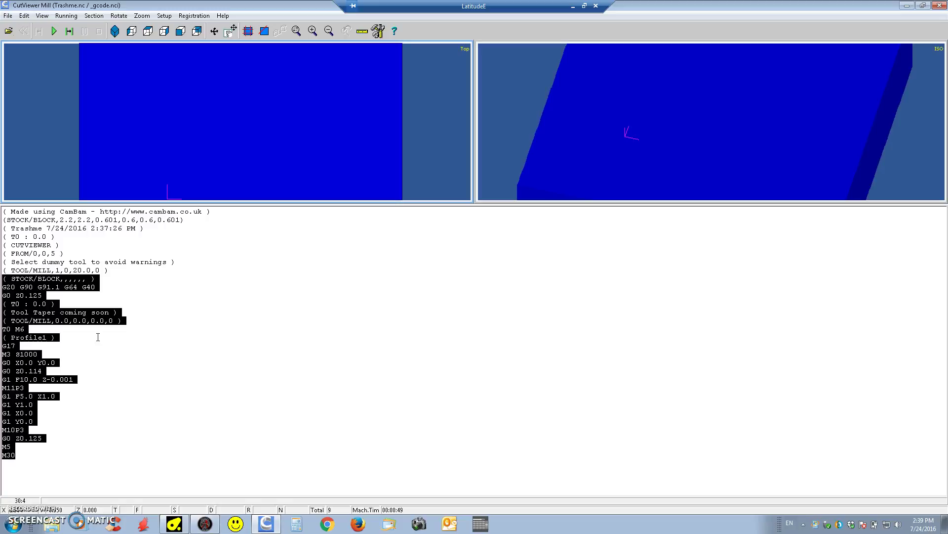
pyautogui.click(4, 396)
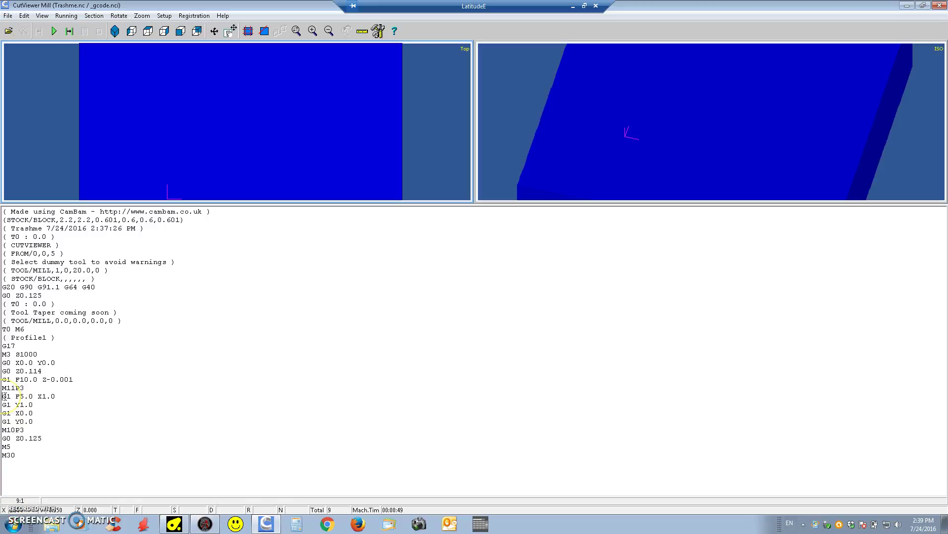
pyautogui.click(4, 430)
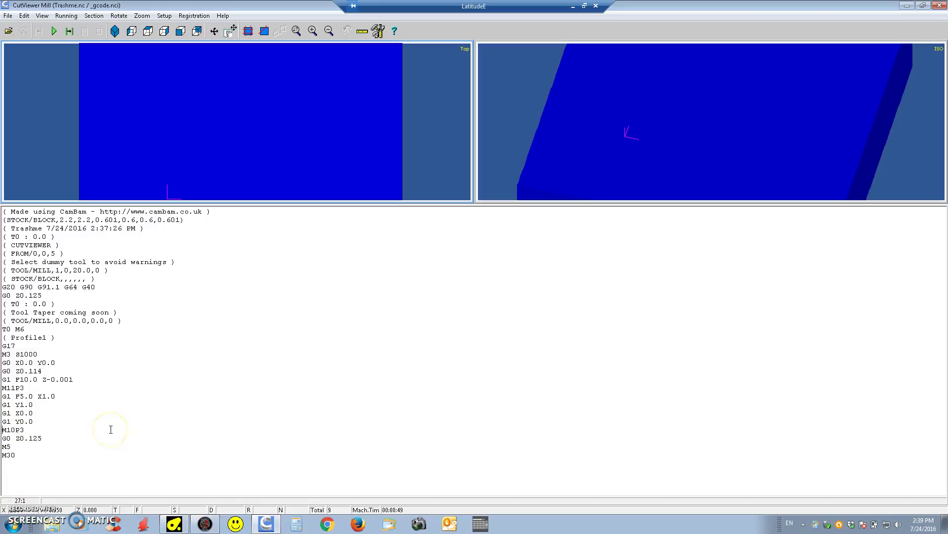